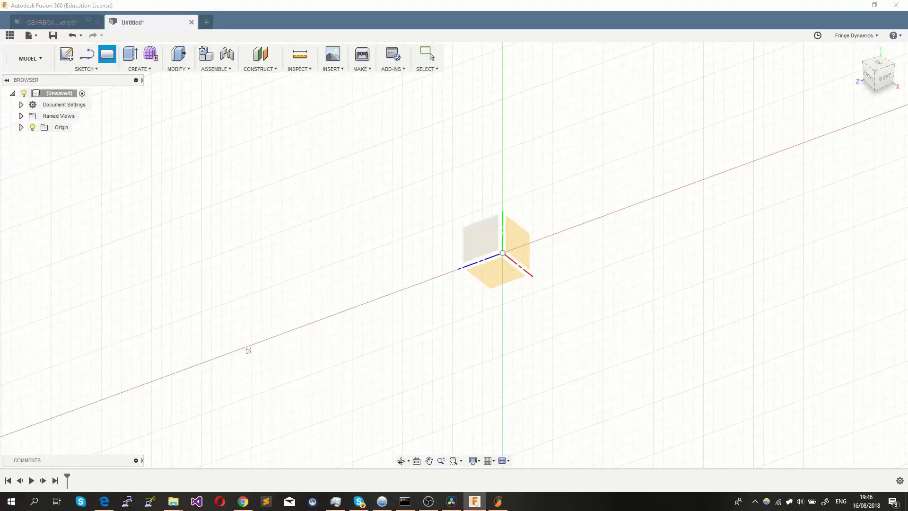
- Create a new-body box from the origin on the ground plane, 20 mm long, 20 mm wide and 10 mm high
{"action": "left_click", "coordinate": [495, 272]}
{"action": "left_click", "coordinate": [503, 254]}
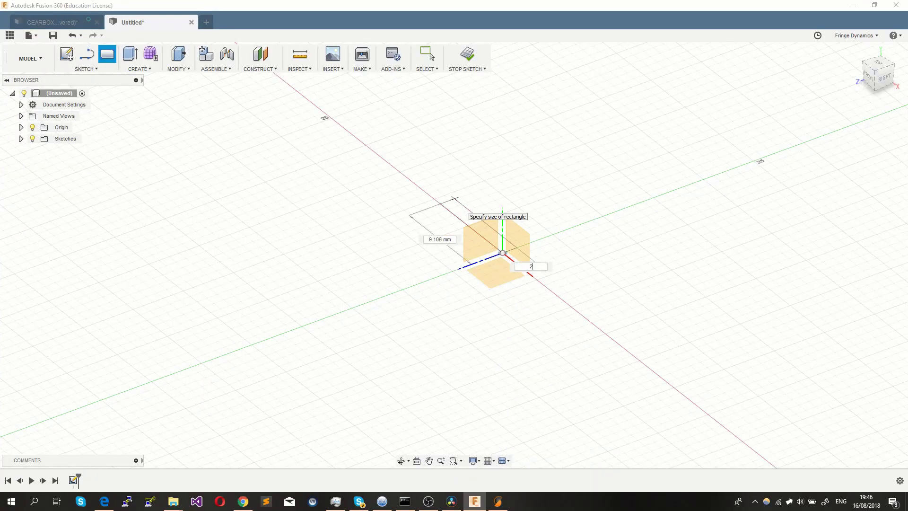
{"action": "type", "text": "20"}
{"action": "key", "text": "Tab"}
{"action": "type", "text": "2"}
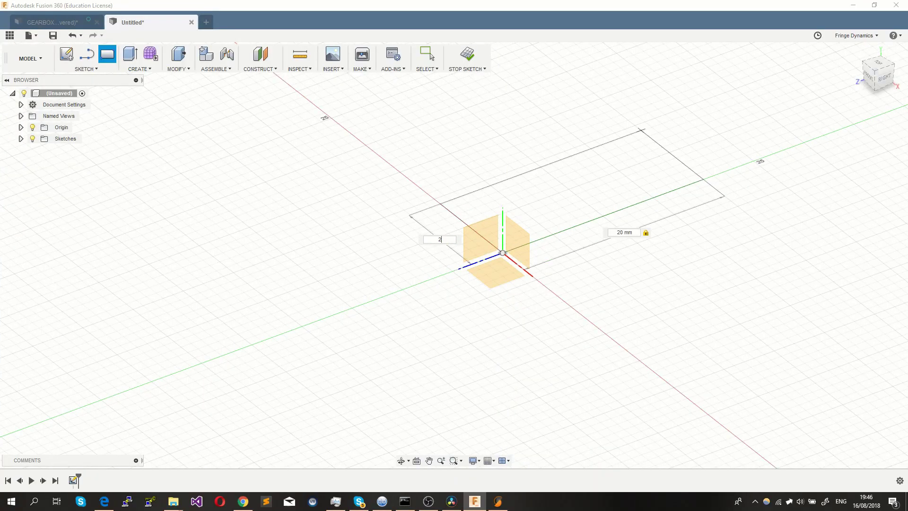
{"action": "type", "text": "0"}
{"action": "key", "text": "Return"}
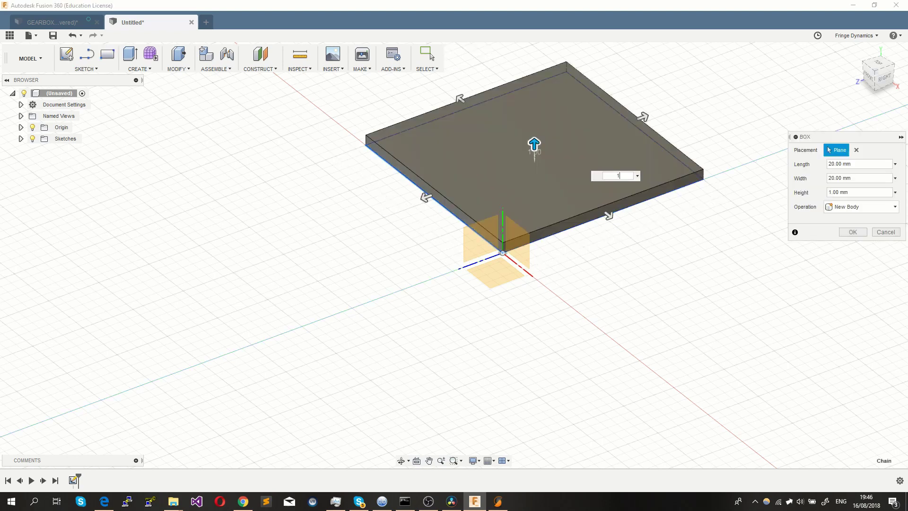
{"action": "type", "text": "10"}
{"action": "key", "text": "Return"}
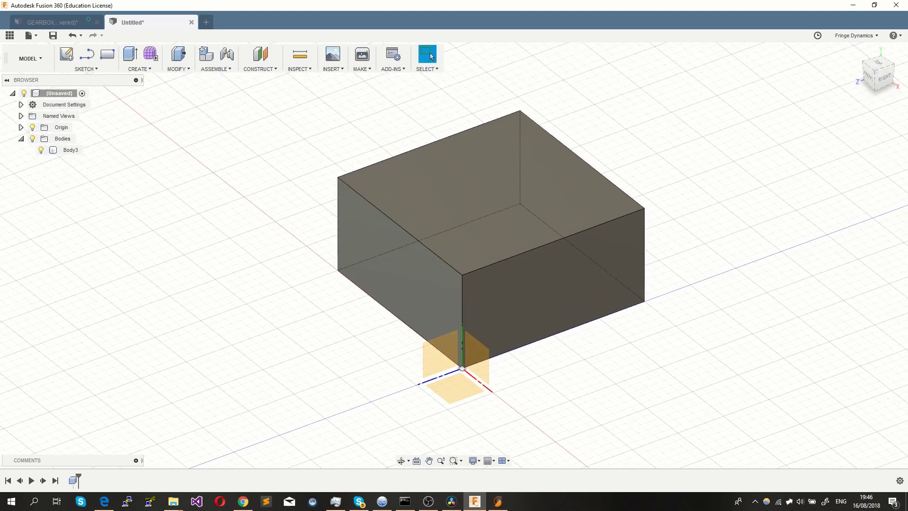
- Add a joined cylinder, 5 mm in diameter and 20 mm high, near the middle of the box's upper face
{"action": "left_click", "coordinate": [139, 69]}
{"action": "left_click", "coordinate": [142, 194]}
{"action": "left_click", "coordinate": [515, 186]}
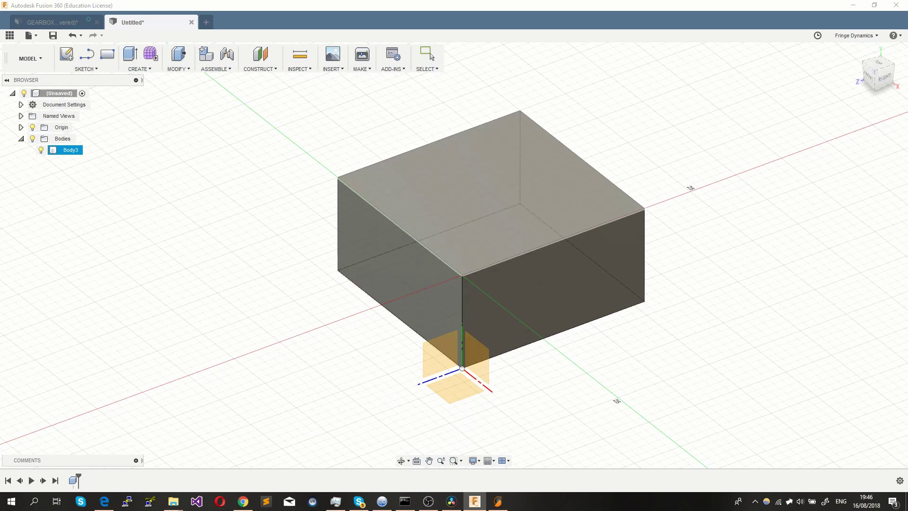
{"action": "left_click", "coordinate": [511, 183]}
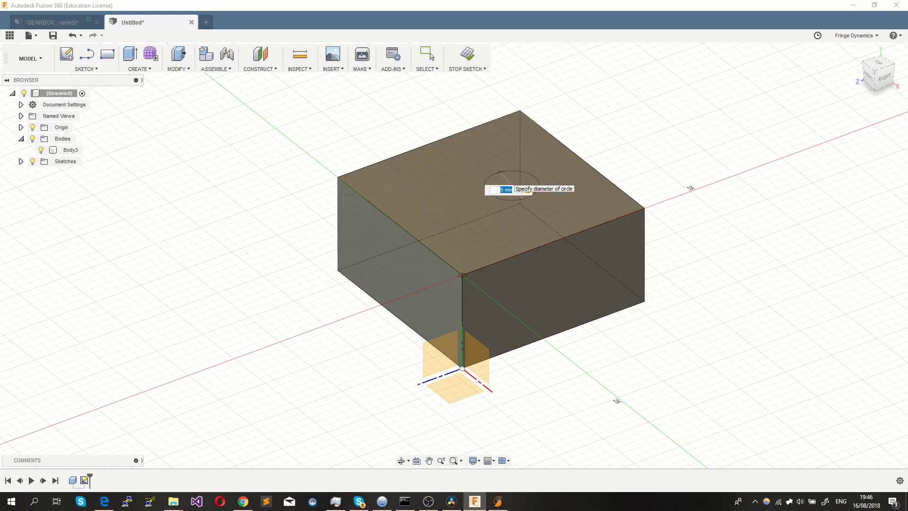
{"action": "key", "text": "Return"}
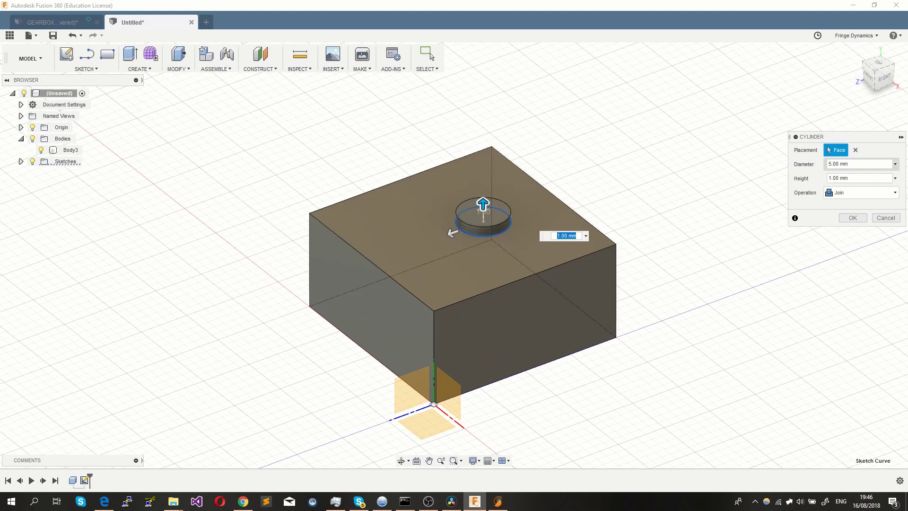
{"action": "type", "text": "20"}
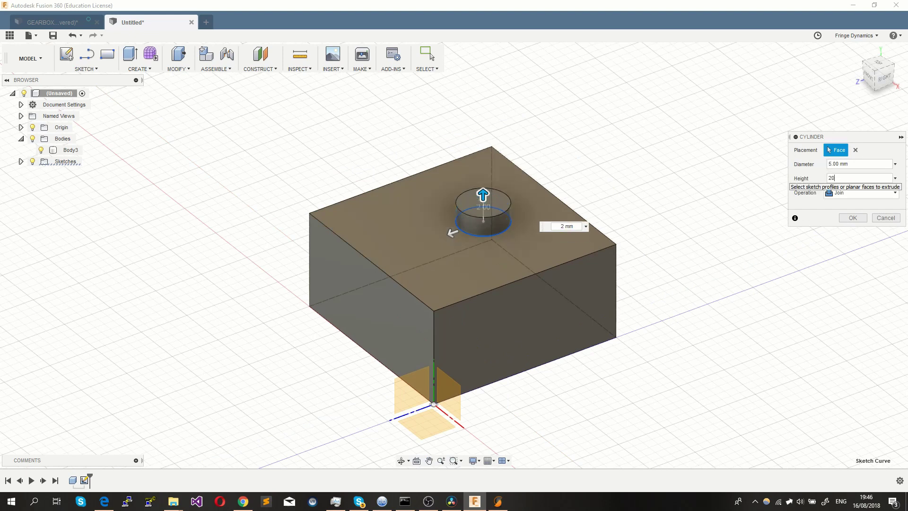
{"action": "scroll", "coordinate": [676, 204], "scroll_direction": "down", "scroll_amount": 5}
{"action": "middle_click_drag", "start_coordinate": [677, 204], "coordinate": [698, 239]}
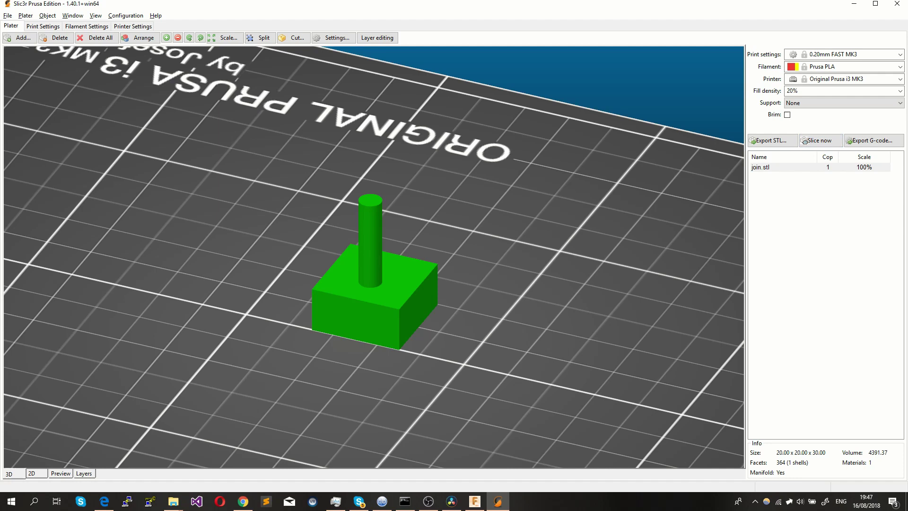
- In Slic3r, preview the sliced join.stl and examine its layers from layer 150 down to layer 118
{"action": "left_click", "coordinate": [60, 473]}
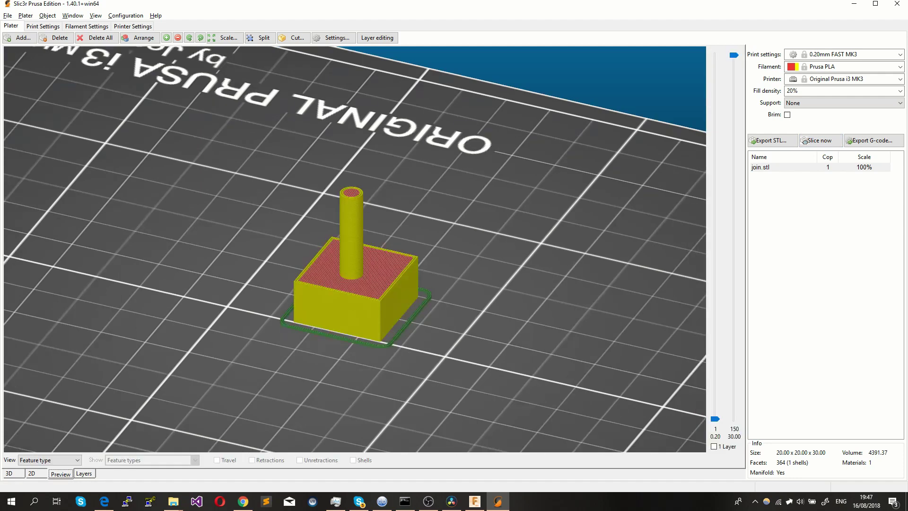
{"action": "left_click_drag", "start_coordinate": [734, 56], "coordinate": [734, 133]}
{"action": "mouse_move", "coordinate": [629, 189]}
{"action": "left_mouse_down"}
{"action": "mouse_move", "coordinate": [634, 232]}
{"action": "mouse_move", "coordinate": [618, 190]}
{"action": "left_mouse_up"}
{"action": "scroll", "coordinate": [354, 249], "scroll_direction": "up", "scroll_amount": 3}
{"action": "scroll", "coordinate": [617, 190], "scroll_direction": "down", "scroll_amount": 7}
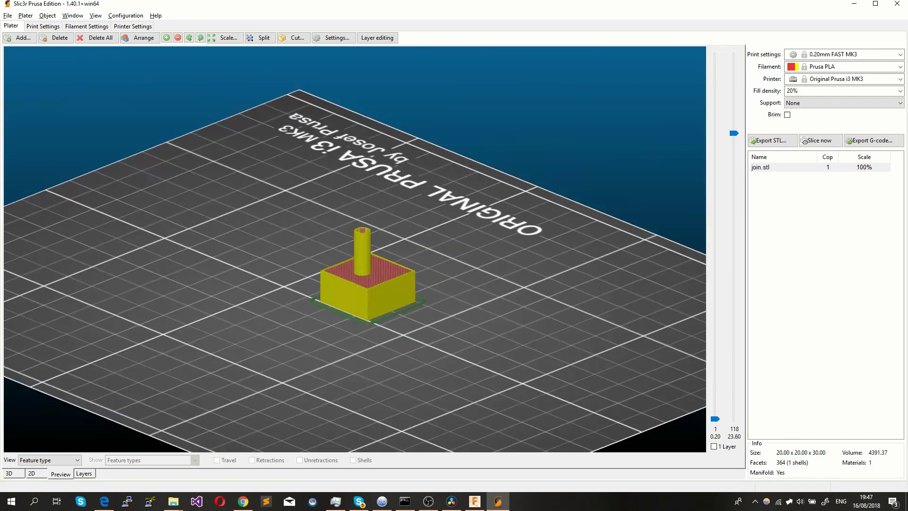
{"action": "left_click_drag", "start_coordinate": [734, 133], "coordinate": [734, 55]}
- Set the overall fill density to 100% and accept the switch to the rectilinear fill pattern
{"action": "left_click", "coordinate": [900, 91]}
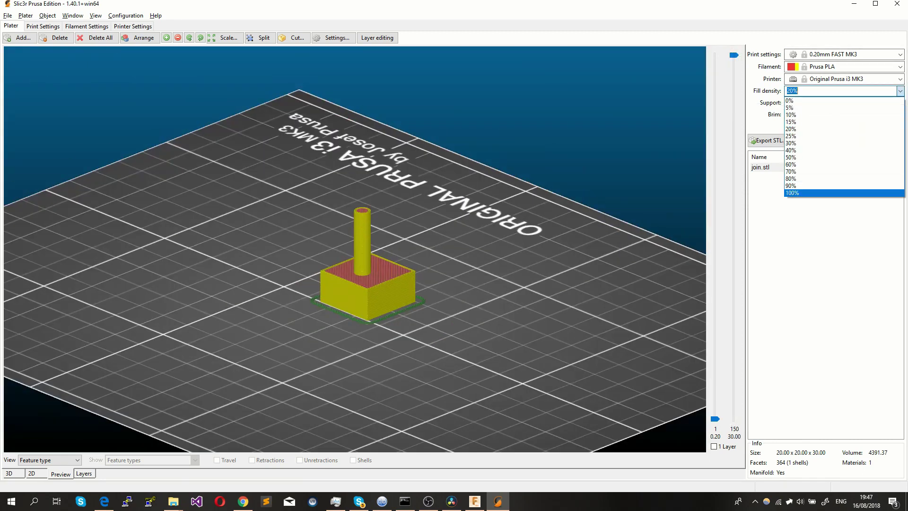
{"action": "left_click", "coordinate": [805, 193]}
{"action": "key", "text": "Return"}
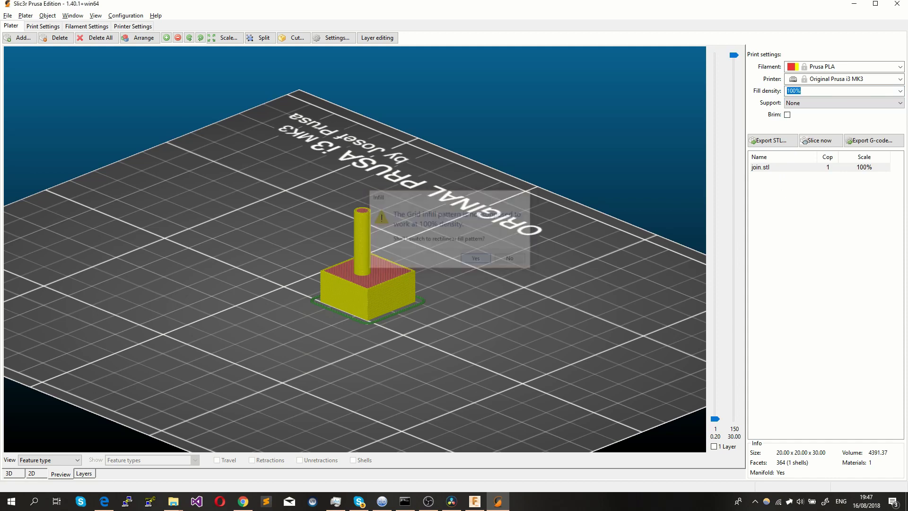
- Lower the previewed range to layer 39 and examine the infill inside the box
{"action": "left_click_drag", "start_coordinate": [734, 54], "coordinate": [734, 89]}
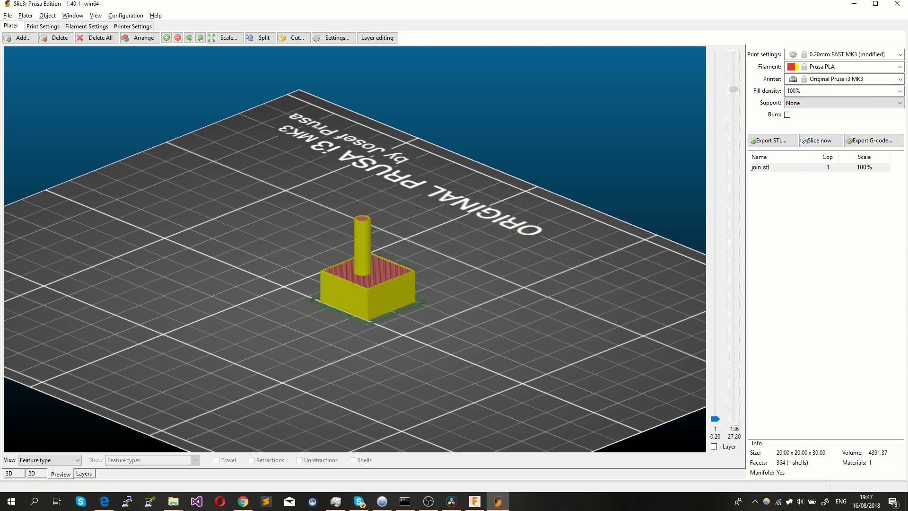
{"action": "left_click_drag", "start_coordinate": [734, 272], "coordinate": [734, 327]}
{"action": "left_click_drag", "start_coordinate": [521, 265], "coordinate": [542, 265]}
{"action": "scroll", "coordinate": [529, 300], "scroll_direction": "down", "scroll_amount": 7}
{"action": "scroll", "coordinate": [528, 300], "scroll_direction": "up", "scroll_amount": 14}
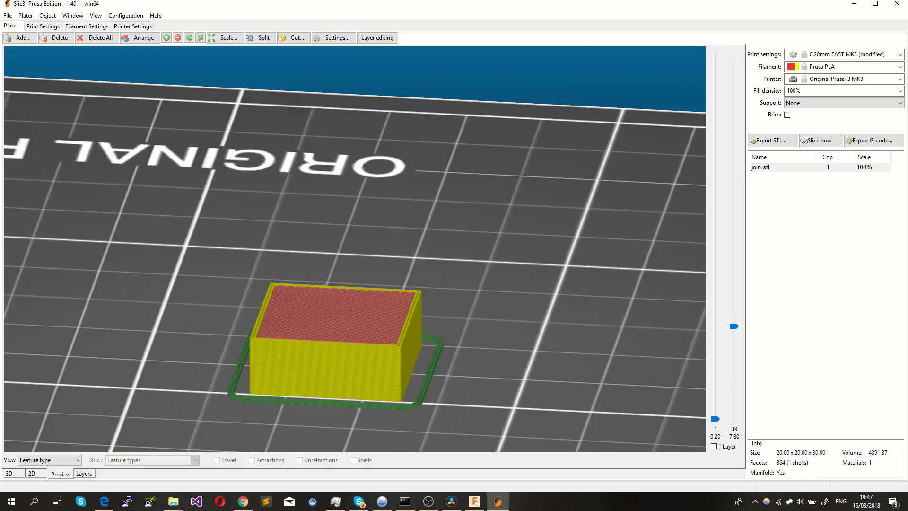
- Raise the previewed range step by step to layer 150 and examine the infill through the box and cylinder
{"action": "left_click_drag", "start_coordinate": [734, 326], "coordinate": [734, 260]}
{"action": "key", "text": "Up"}
{"action": "key", "text": "Up"}
{"action": "key", "text": "Up"}
{"action": "key", "text": "Up"}
{"action": "key", "text": "Up"}
{"action": "key", "text": "Up"}
{"action": "key", "text": "Up"}
{"action": "key", "text": "Up"}
{"action": "key", "text": "Up"}
{"action": "key", "text": "Up"}
{"action": "key", "text": "Up"}
{"action": "key", "text": "Up"}
{"action": "key", "text": "Up"}
{"action": "key", "text": "Up"}
{"action": "key", "text": "Up"}
{"action": "key", "text": "Up"}
{"action": "key", "text": "Up"}
{"action": "key", "text": "Up"}
{"action": "key", "text": "Up"}
{"action": "key", "text": "Up"}
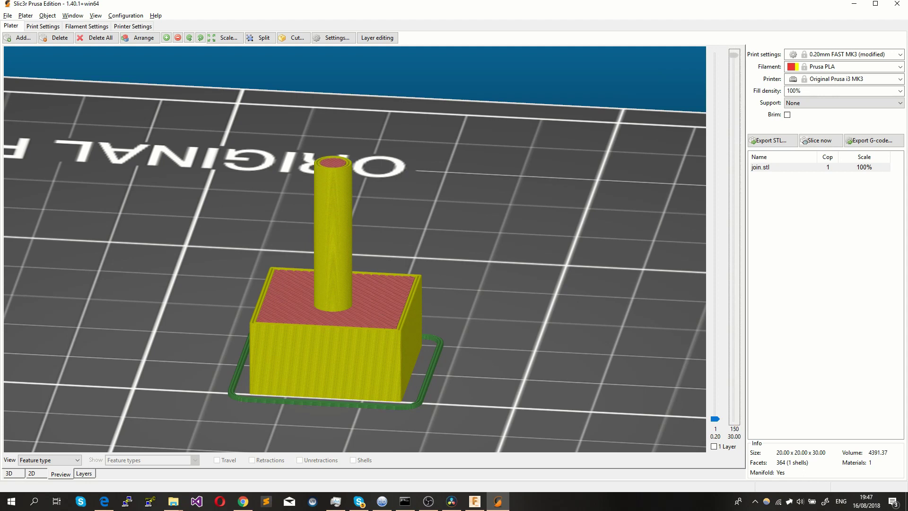
{"action": "scroll", "coordinate": [473, 275], "scroll_direction": "down", "scroll_amount": 2}
{"action": "left_click_drag", "start_coordinate": [473, 274], "coordinate": [441, 278]}
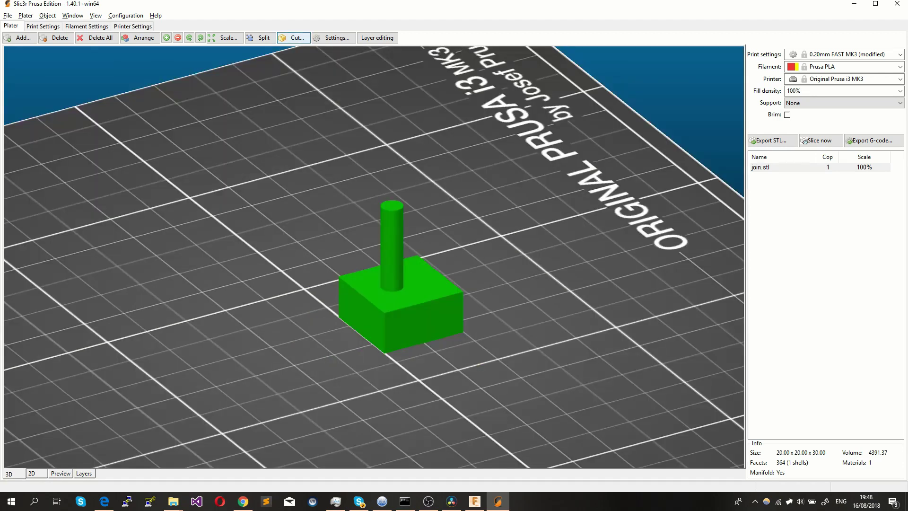
- Open the object settings of join.stl and examine how its box and cylinder are divided into parts
{"action": "left_click", "coordinate": [334, 38]}
{"action": "left_click", "coordinate": [77, 85]}
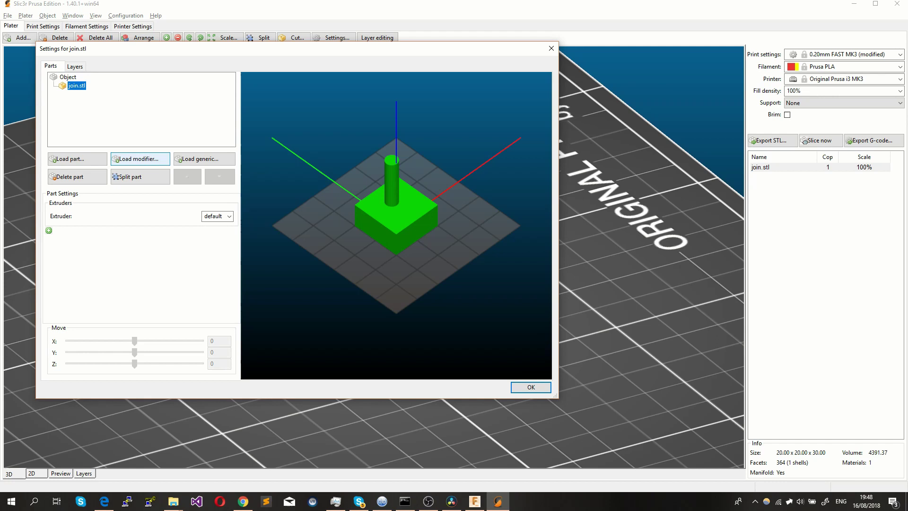
{"action": "left_click_drag", "start_coordinate": [341, 218], "coordinate": [347, 211]}
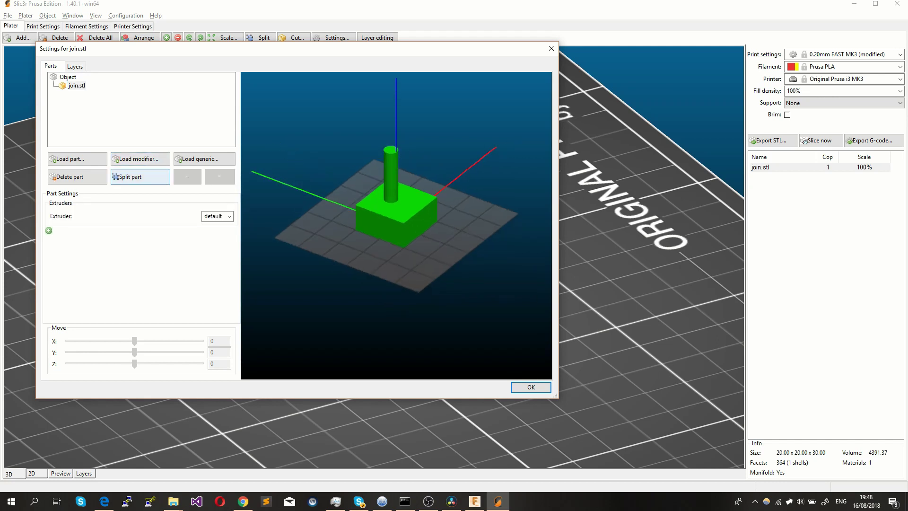
{"action": "scroll", "coordinate": [347, 210], "scroll_direction": "up", "scroll_amount": 7}
{"action": "left_click", "coordinate": [347, 210]}
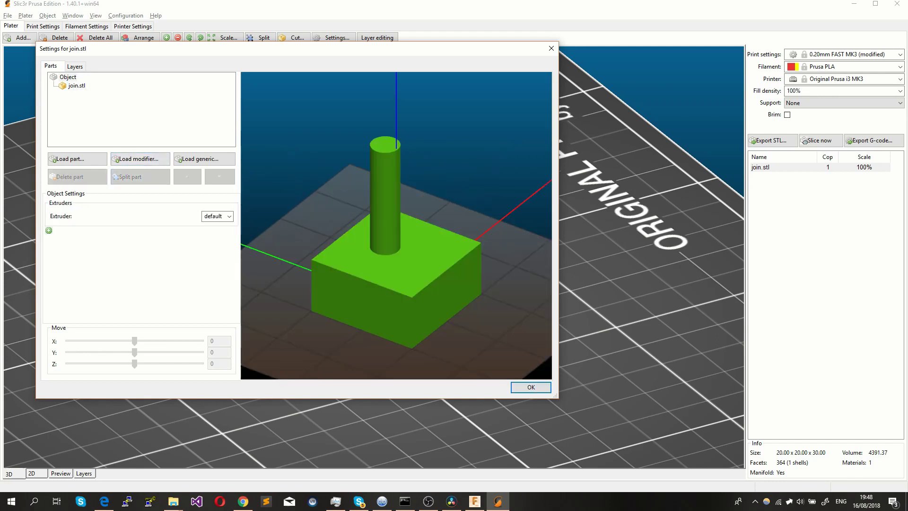
{"action": "left_click", "coordinate": [390, 263]}
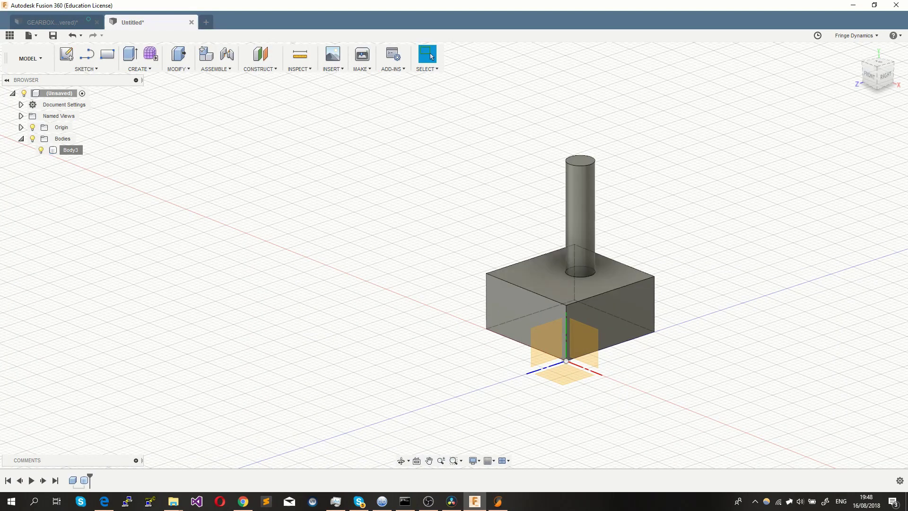
- In Fusion 360, edit the cylinder feature to use the New Body operation, and check the two bodies individually
{"action": "left_click", "coordinate": [85, 480]}
{"action": "right_click", "coordinate": [84, 481]}
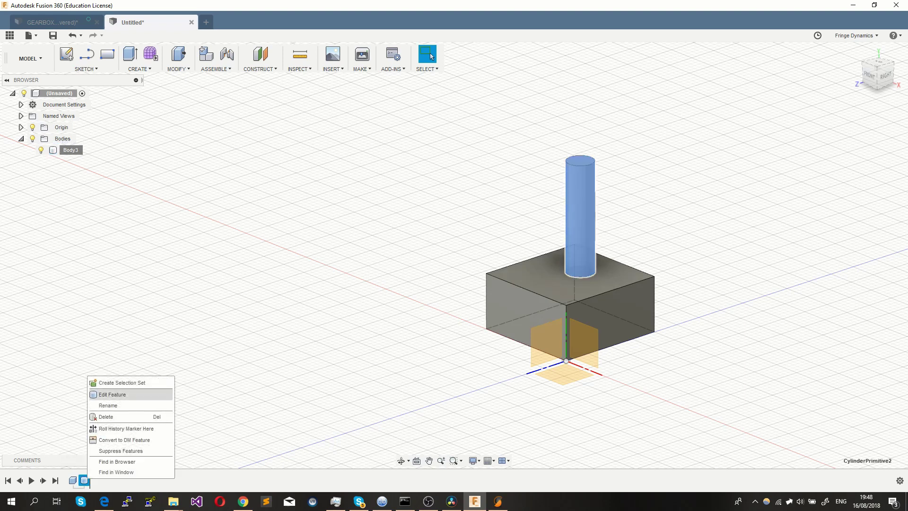
{"action": "left_click", "coordinate": [113, 395]}
{"action": "left_click", "coordinate": [861, 193]}
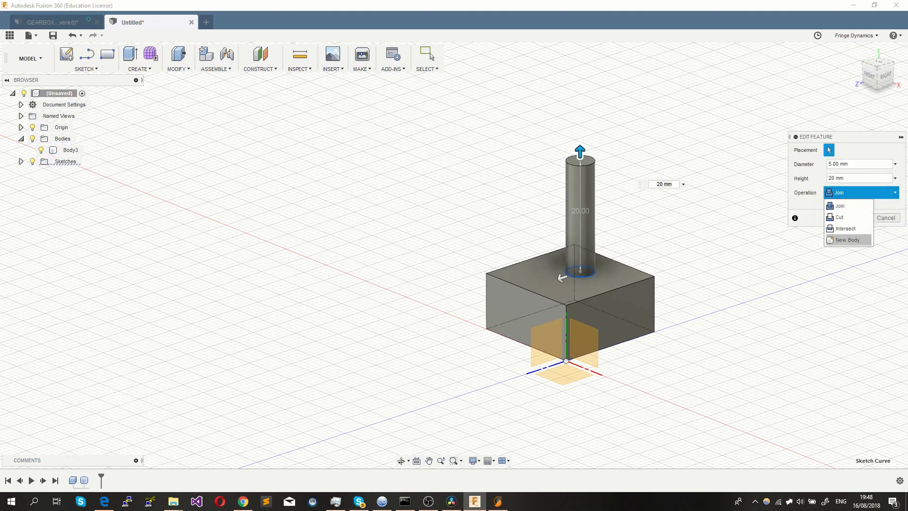
{"action": "left_click", "coordinate": [849, 240]}
{"action": "key", "text": "Return"}
{"action": "left_click", "coordinate": [70, 150]}
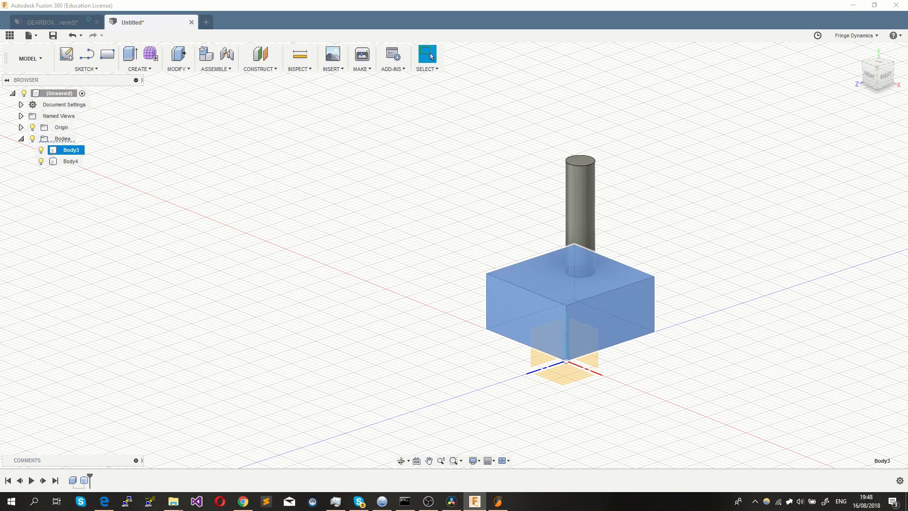
{"action": "left_click", "coordinate": [70, 161]}
- Save the whole model as a single binary STL file with medium refinement
{"action": "right_click", "coordinate": [59, 94]}
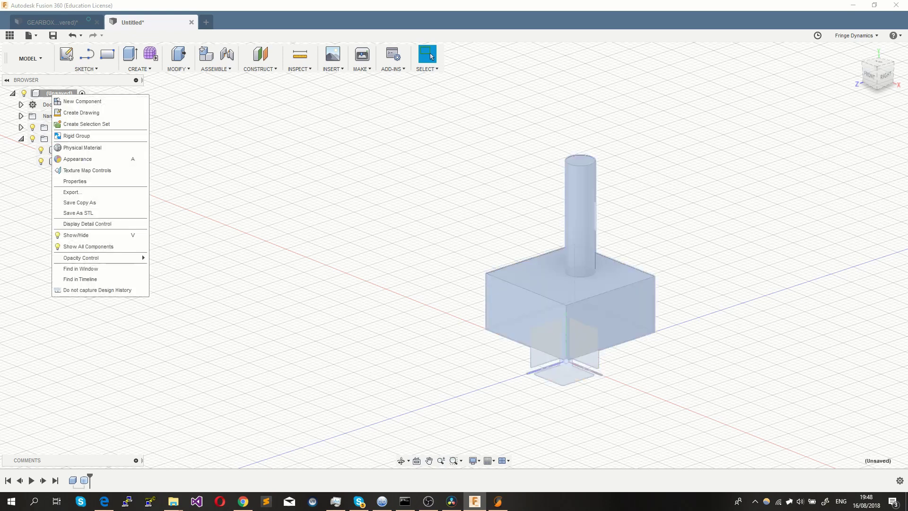
{"action": "left_click", "coordinate": [71, 203]}
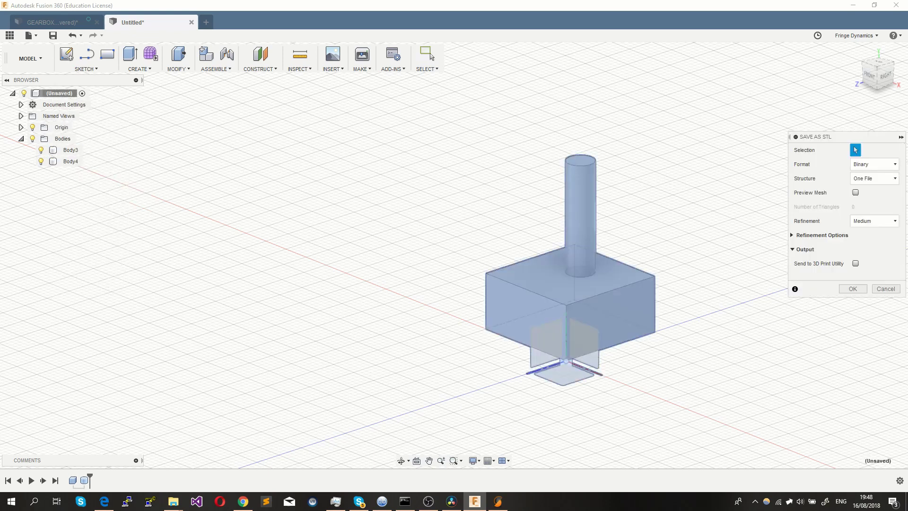
{"action": "key", "text": "Return"}
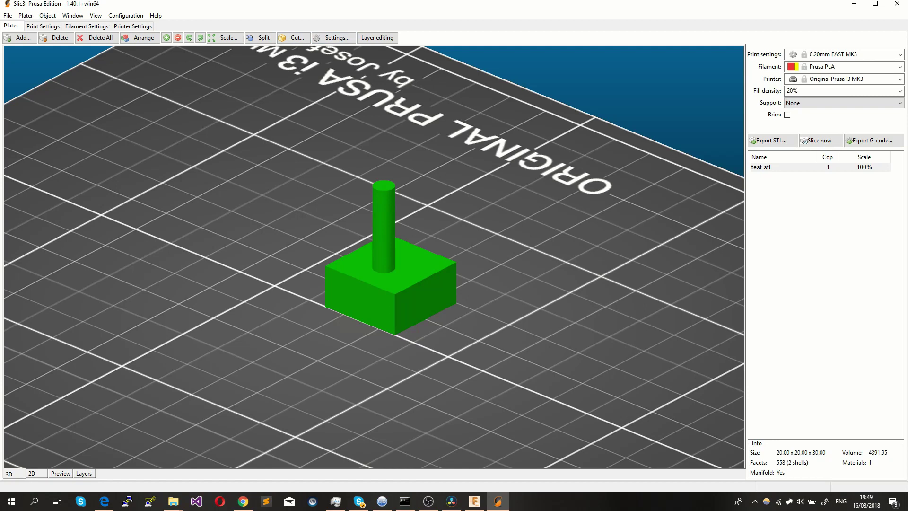
- In Slic3r, open the object settings of test.stl and split its part into the separate box and cylinder
{"action": "left_click_drag", "start_coordinate": [501, 303], "coordinate": [459, 301]}
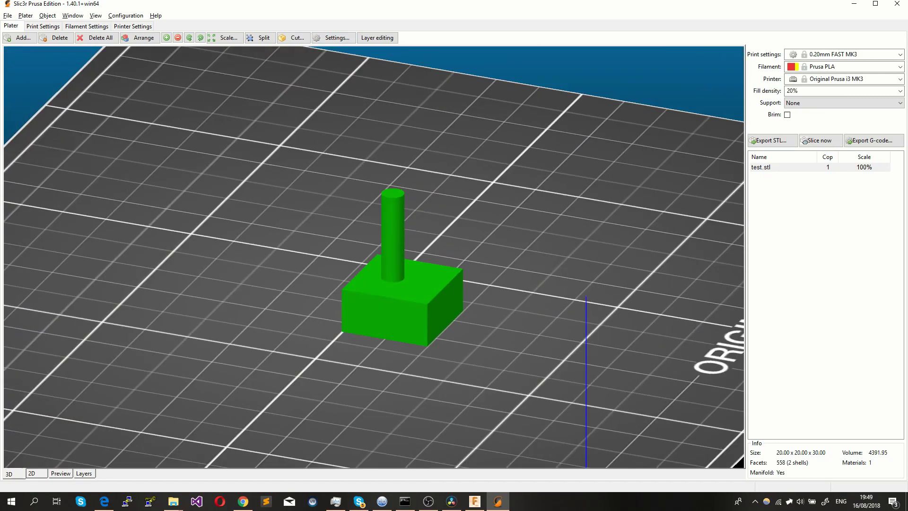
{"action": "left_click", "coordinate": [334, 38]}
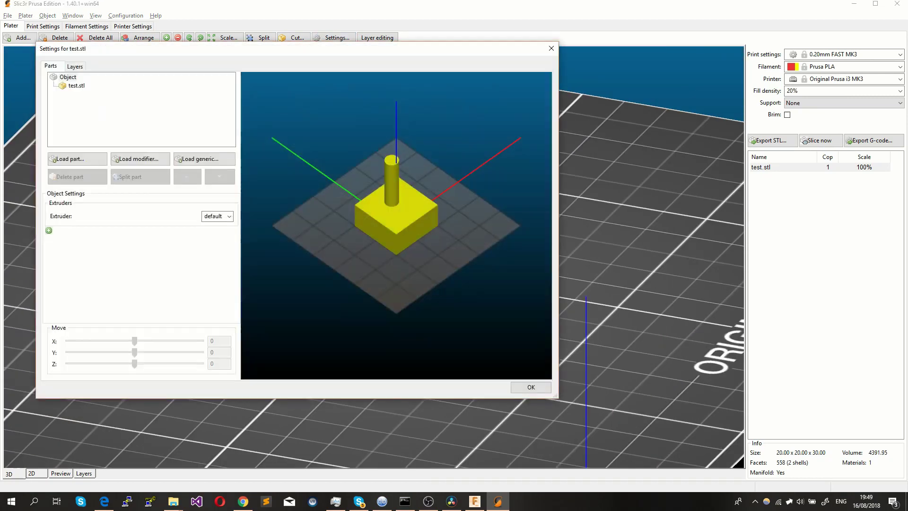
{"action": "left_click", "coordinate": [76, 86]}
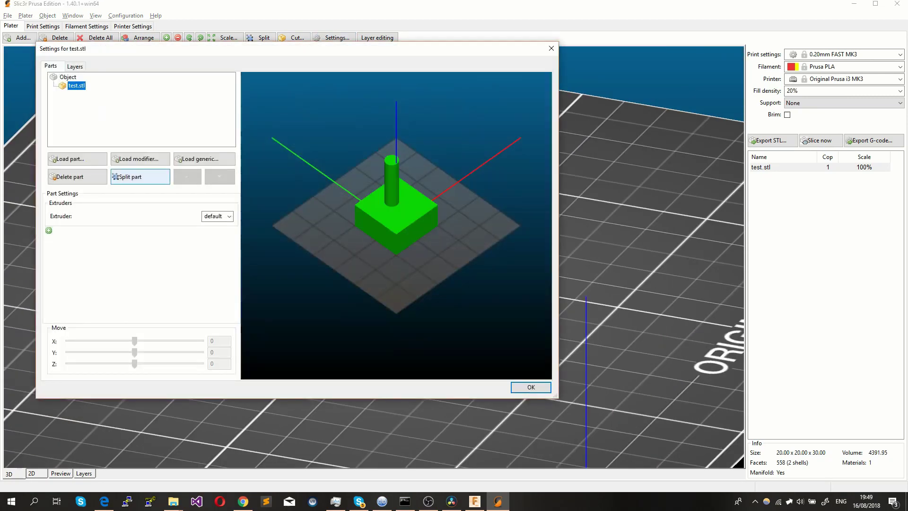
{"action": "left_click", "coordinate": [141, 177]}
{"action": "left_click", "coordinate": [79, 86]}
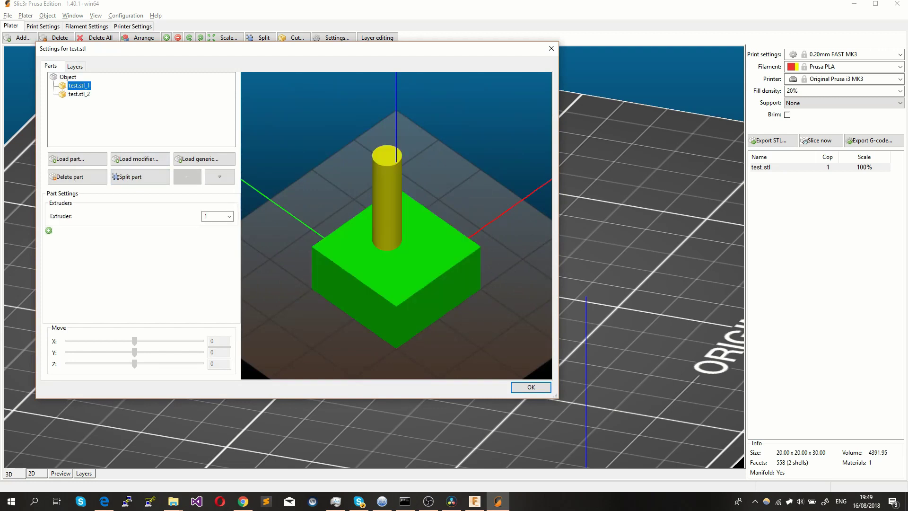
- Add a fill density override of 100% to the cylinder part, test.stl_2
{"action": "left_click", "coordinate": [79, 94]}
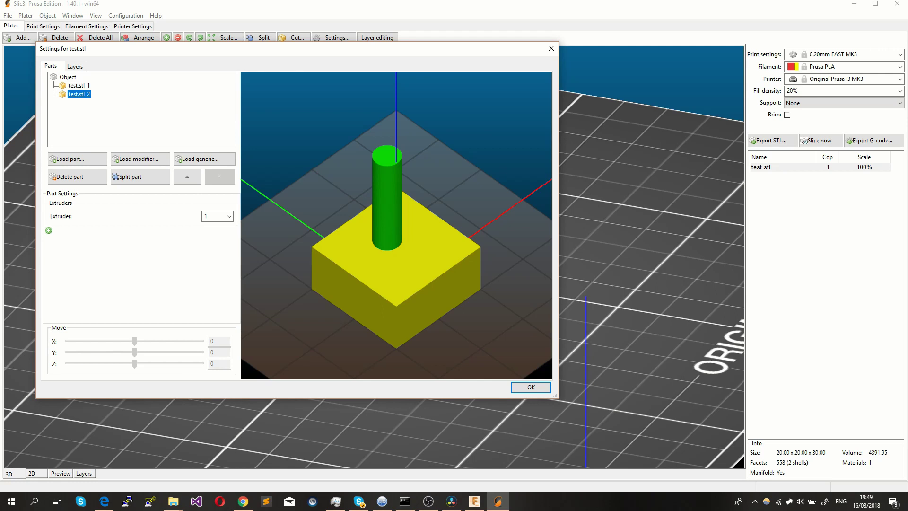
{"action": "left_click", "coordinate": [49, 230]}
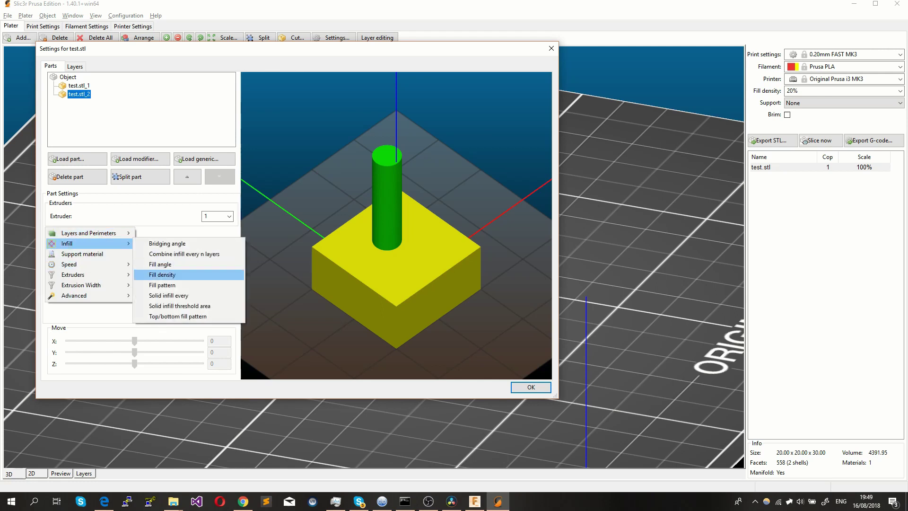
{"action": "left_click", "coordinate": [180, 275]}
{"action": "left_click", "coordinate": [220, 244]}
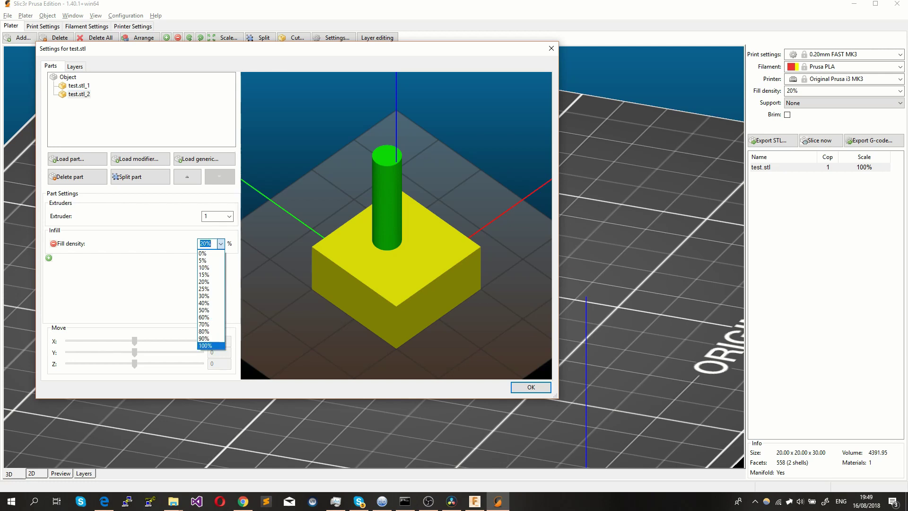
{"action": "left_click", "coordinate": [205, 346]}
- Add a fill pattern override of Concentric to the cylinder part and accept the object settings
{"action": "left_click", "coordinate": [48, 258]}
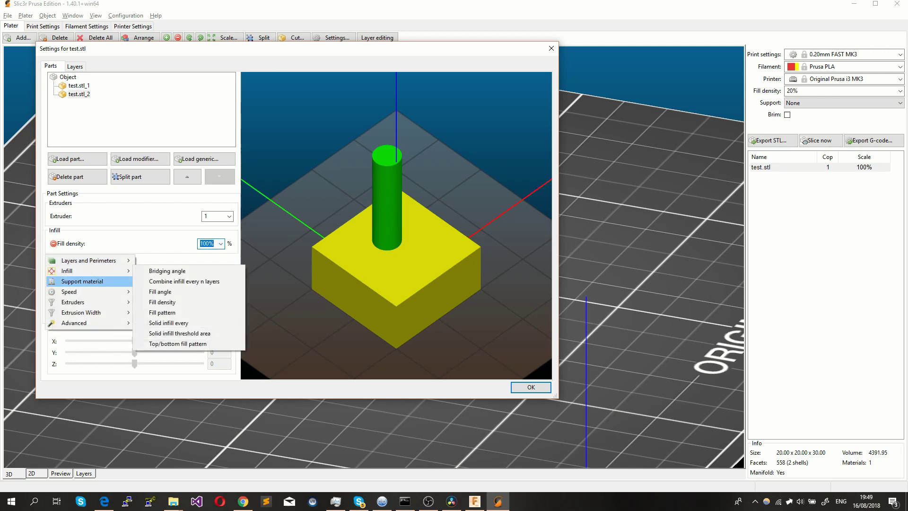
{"action": "left_click", "coordinate": [162, 313]}
{"action": "left_click", "coordinate": [200, 254]}
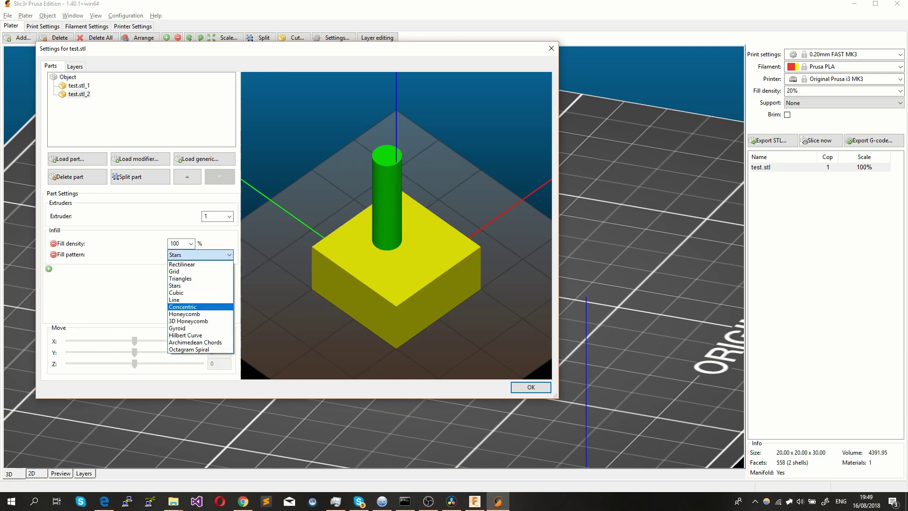
{"action": "left_click", "coordinate": [184, 307]}
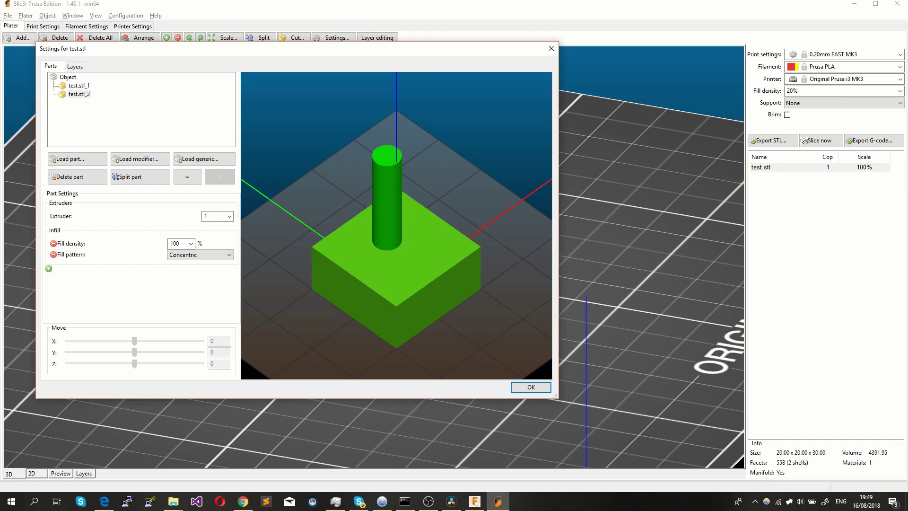
{"action": "left_click", "coordinate": [530, 386]}
- Slice the model and inspect the cylinder's infill in the layer preview with the upper limit at layer 144
{"action": "scroll", "coordinate": [373, 257], "scroll_direction": "up", "scroll_amount": 2}
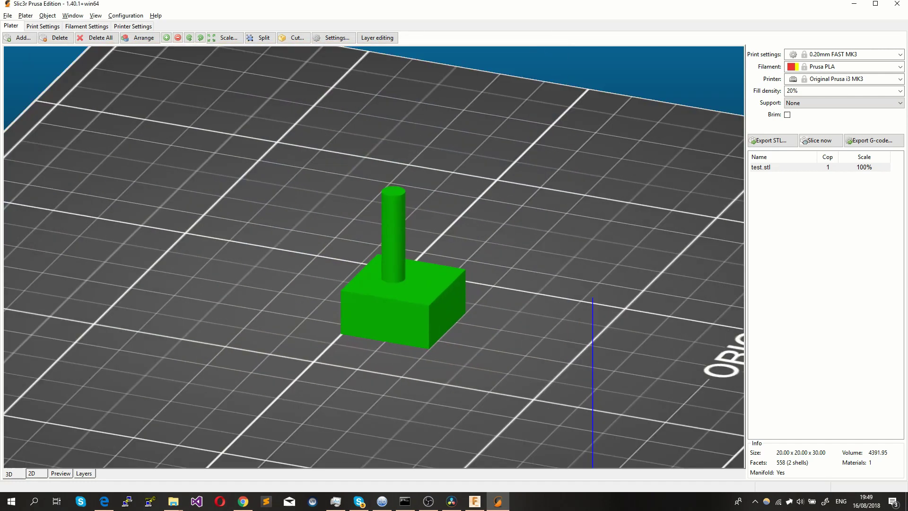
{"action": "left_click_drag", "start_coordinate": [525, 378], "coordinate": [502, 378]}
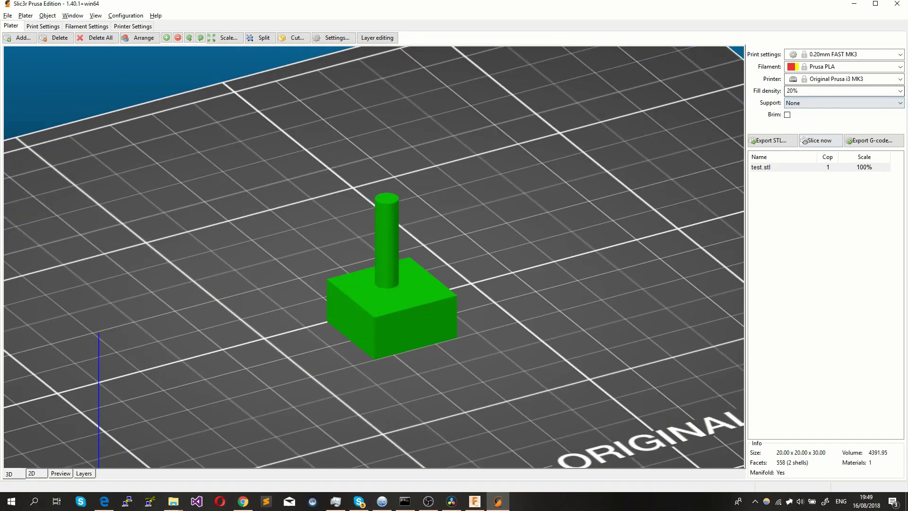
{"action": "left_click", "coordinate": [821, 140]}
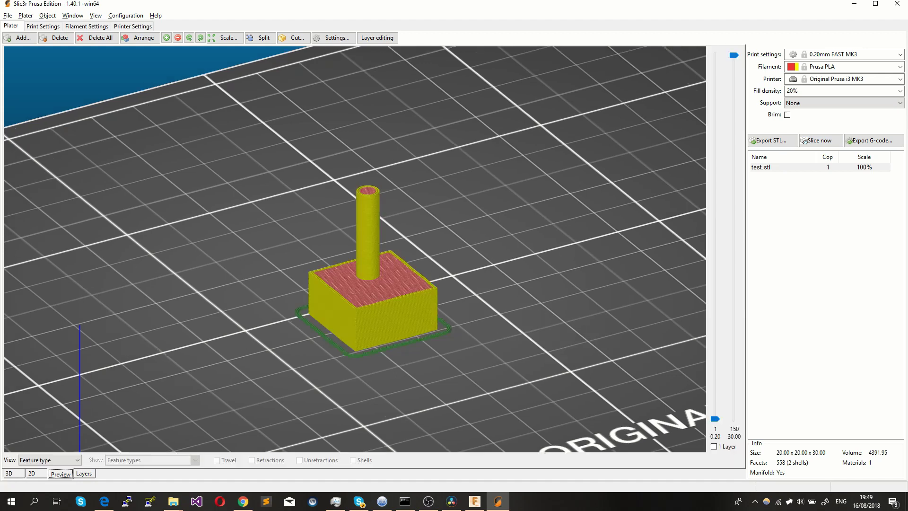
{"action": "scroll", "coordinate": [354, 249], "scroll_direction": "down", "scroll_amount": 1}
{"action": "left_click_drag", "start_coordinate": [734, 55], "coordinate": [734, 67]}
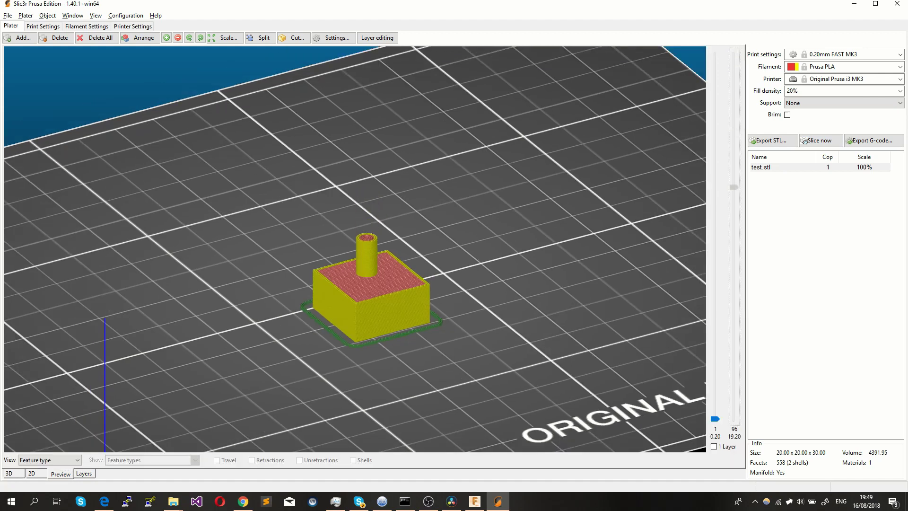
{"action": "left_click_drag", "start_coordinate": [734, 297], "coordinate": [734, 70]}
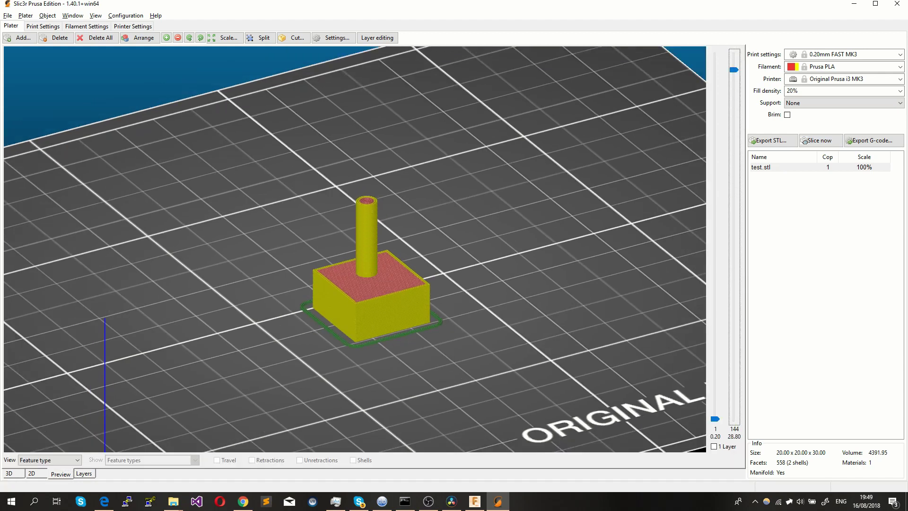
{"action": "left_click_drag", "start_coordinate": [567, 190], "coordinate": [564, 200]}
{"action": "scroll", "coordinate": [355, 248], "scroll_direction": "up", "scroll_amount": 5}
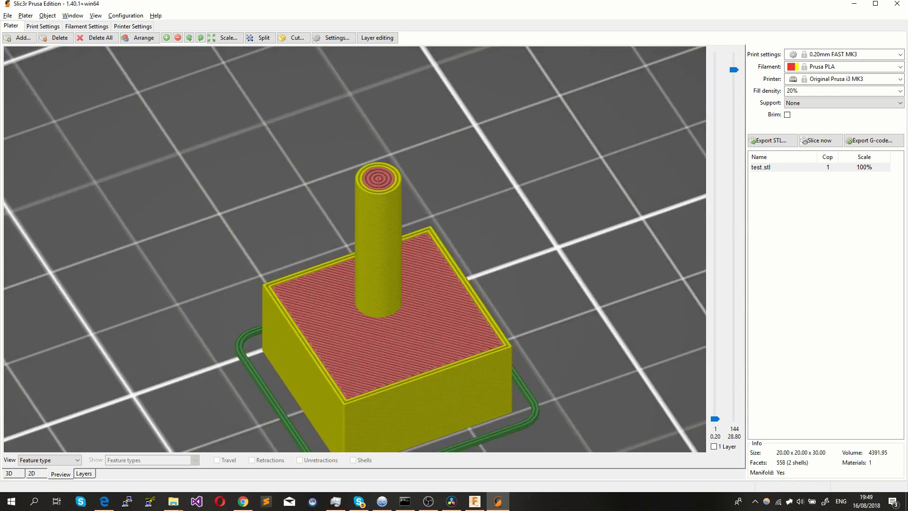
- Set the general fill density of the print to 0% and slice the model again
{"action": "left_click", "coordinate": [901, 91]}
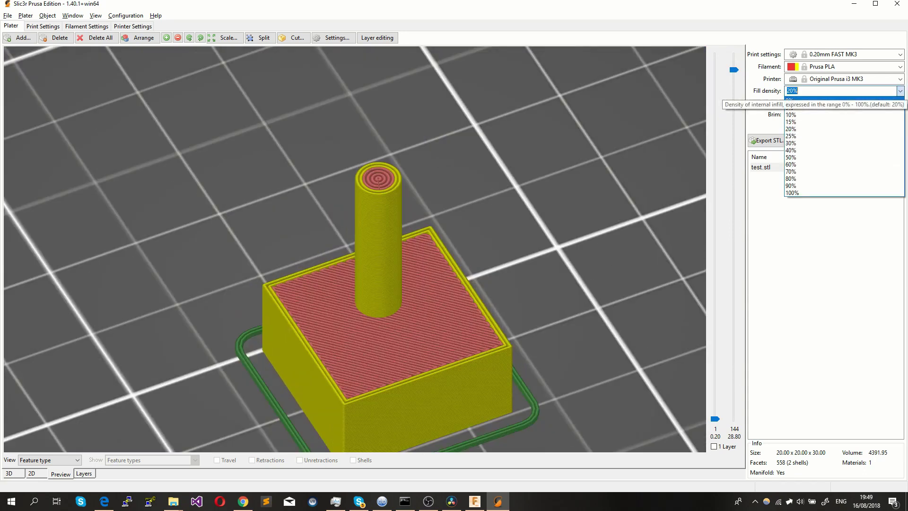
{"action": "left_click", "coordinate": [847, 99]}
{"action": "left_click", "coordinate": [821, 140]}
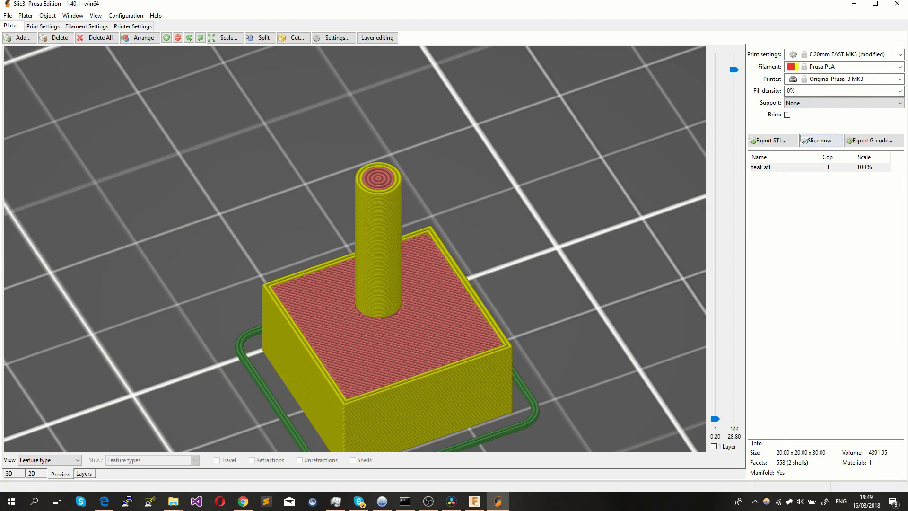
- Examine the re-sliced model in the layer preview, with the upper limit raised to layer 150
{"action": "left_click_drag", "start_coordinate": [734, 69], "coordinate": [734, 170]}
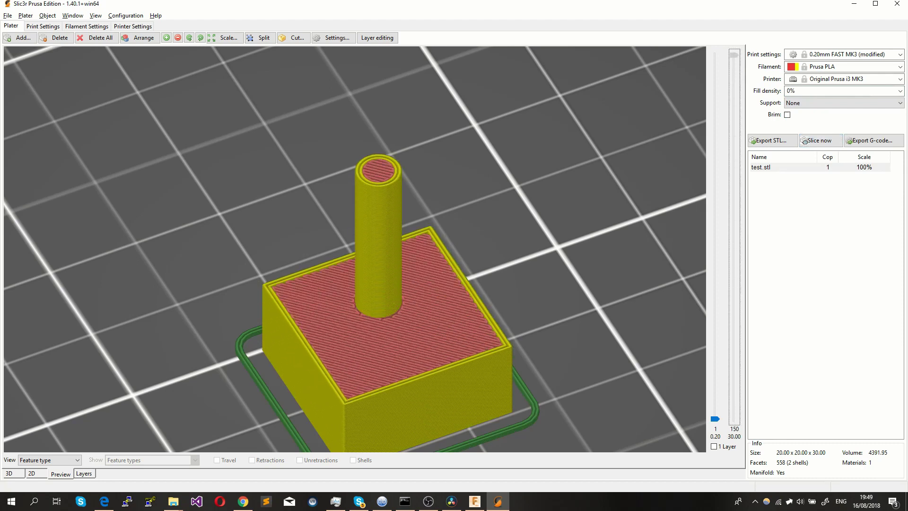
{"action": "scroll", "coordinate": [354, 249], "scroll_direction": "up", "scroll_amount": 5}
{"action": "scroll", "coordinate": [355, 249], "scroll_direction": "down", "scroll_amount": 11}
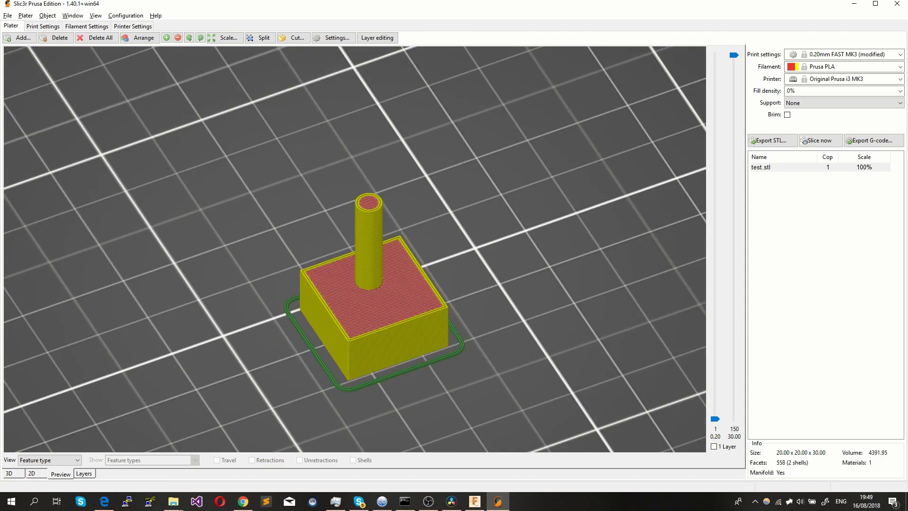